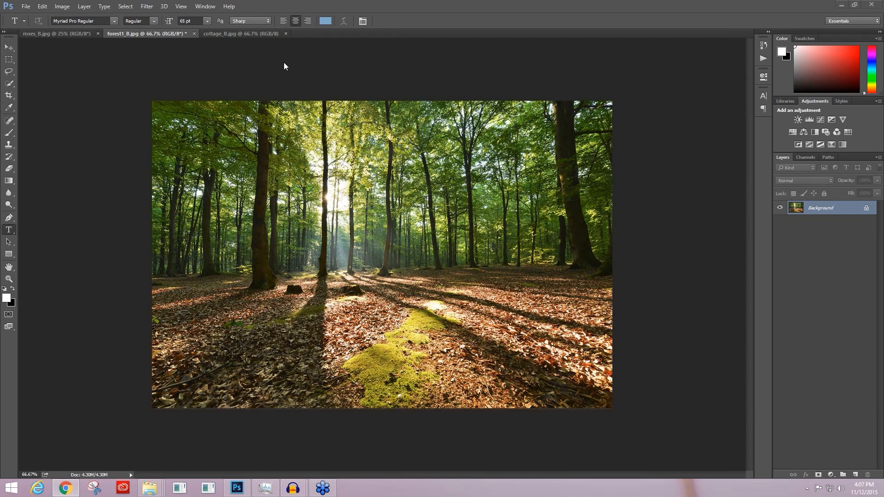
Open the forest photo in the Topaz Texture Effects filter and list the Earthy effects.
click(147, 6)
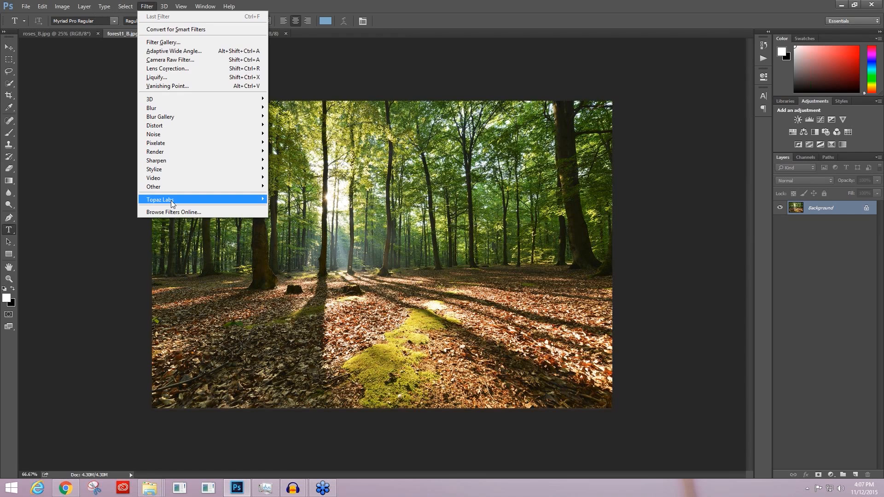
mouse_move(171, 203)
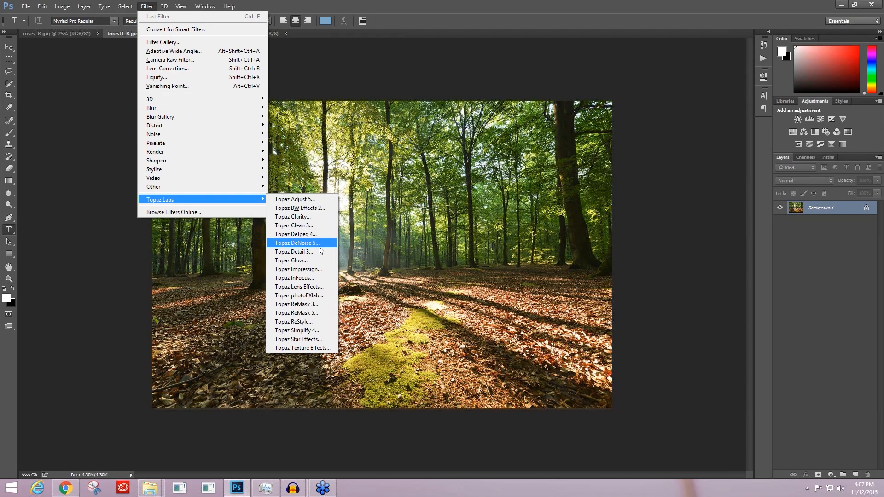
click(316, 348)
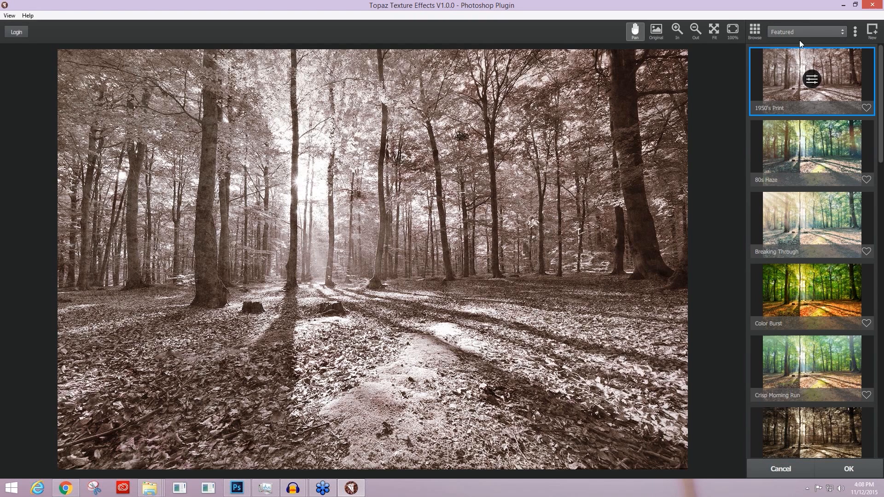
click(824, 33)
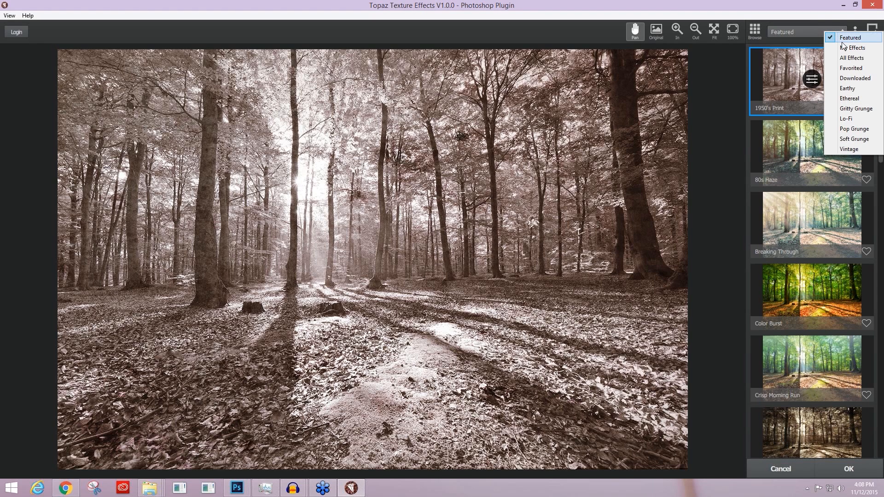
click(847, 89)
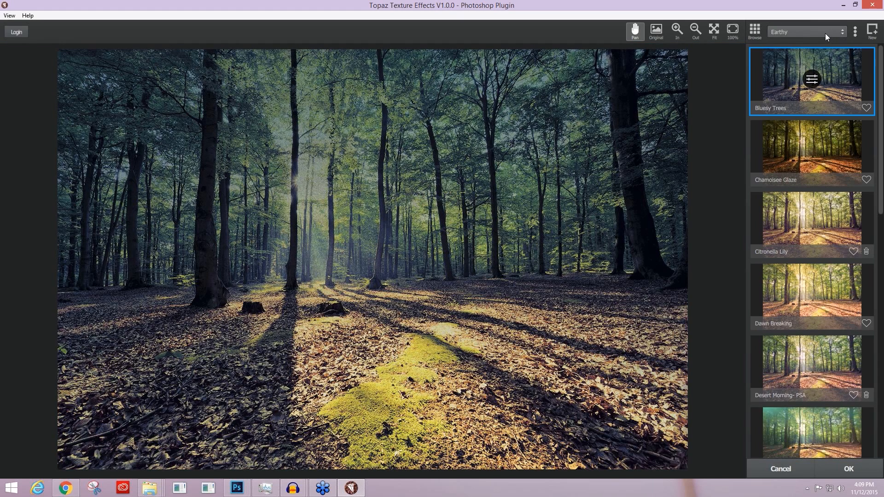
Browse the effects library for local Ethereal effects tagged Nature and search them for "forest".
click(755, 32)
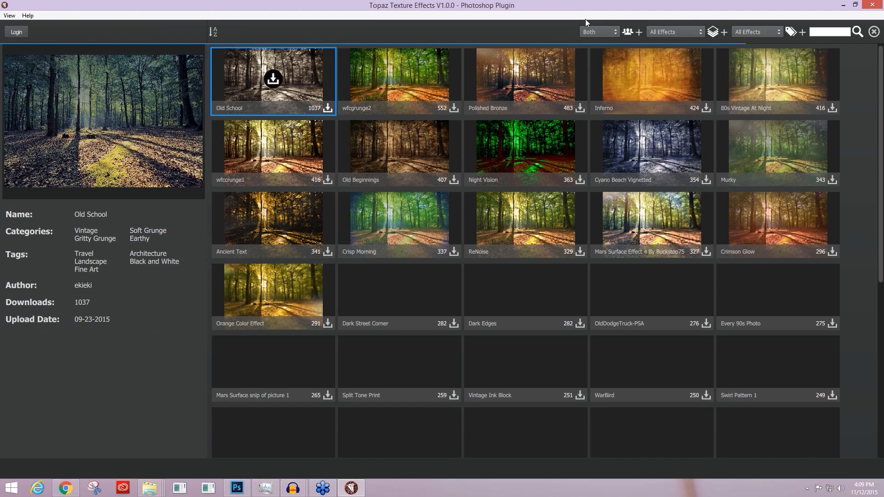
click(614, 31)
click(628, 38)
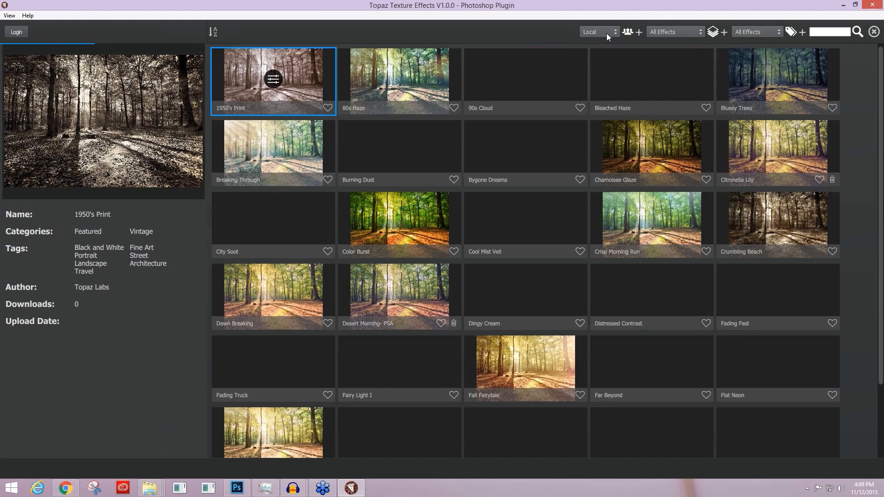
click(685, 34)
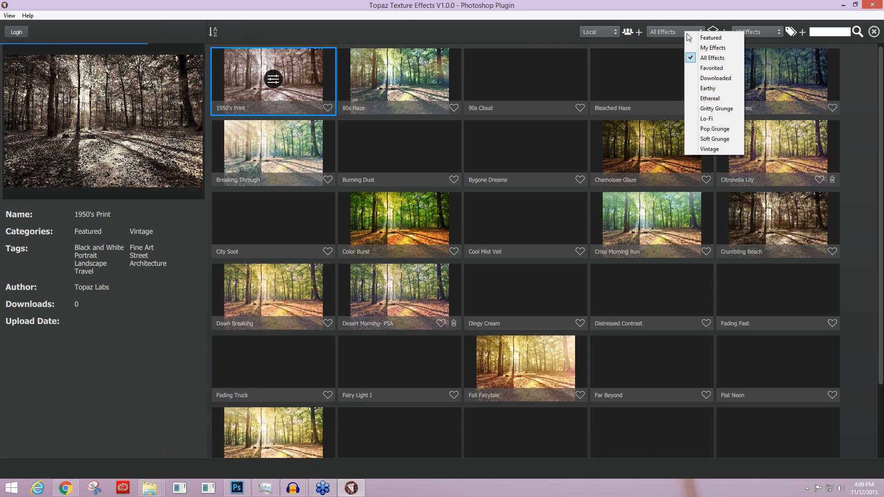
click(712, 100)
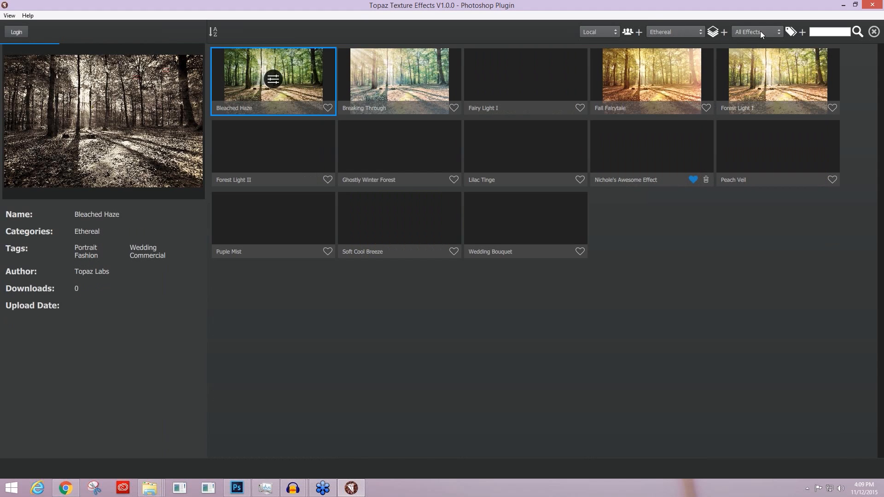
click(761, 31)
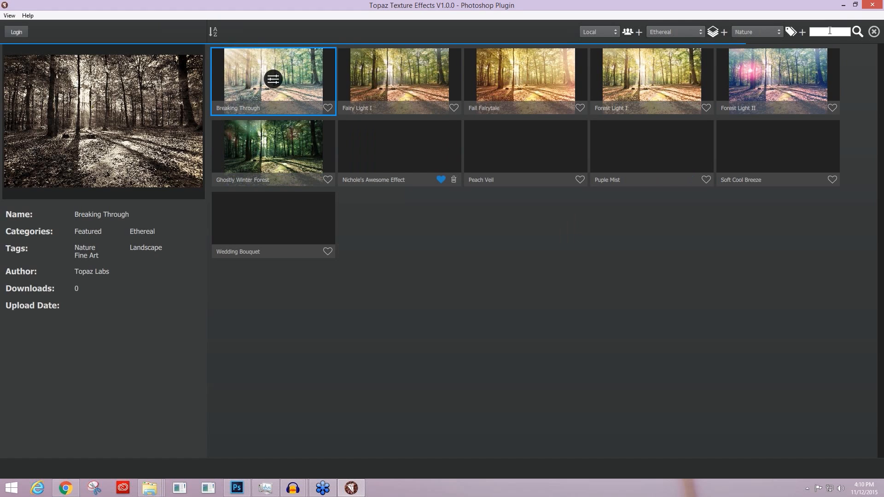
text(est)
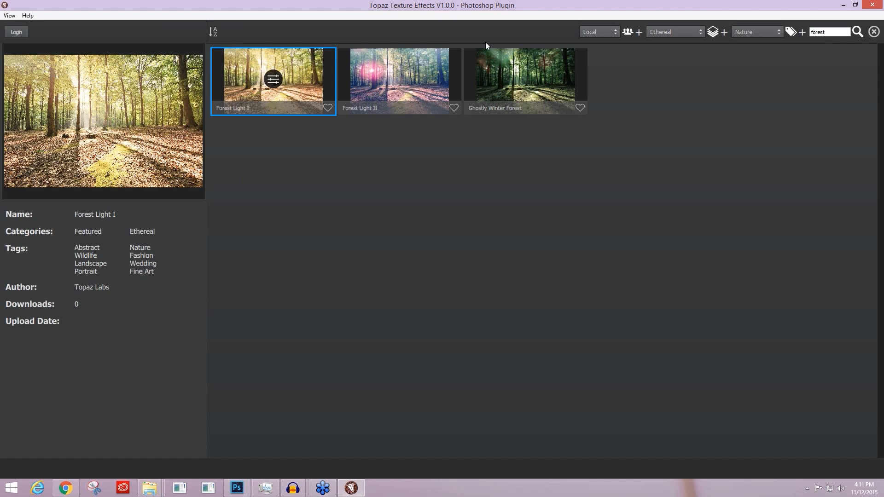
Include both local and community effects, view the Old School effect's adjustments, and leave the effects library.
click(614, 34)
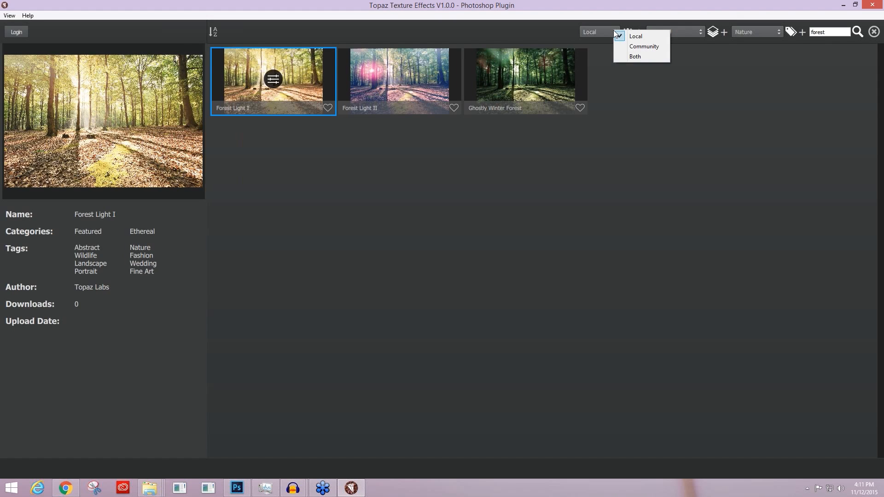
click(635, 57)
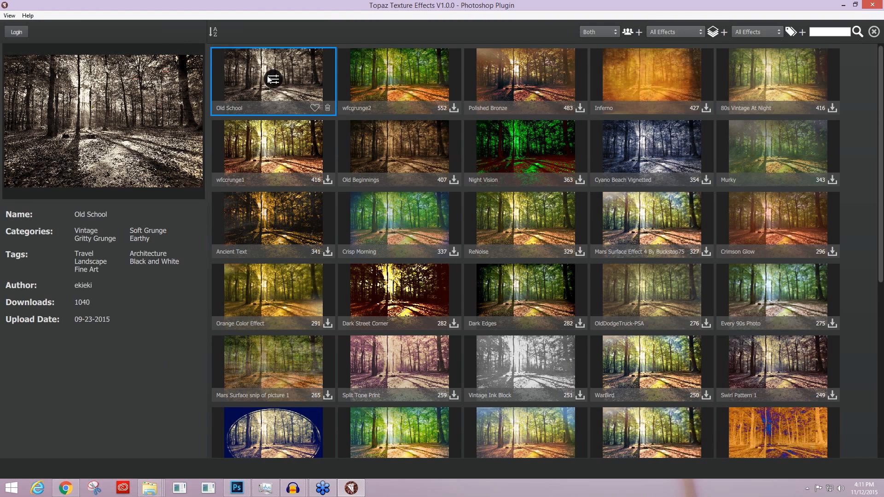
click(319, 104)
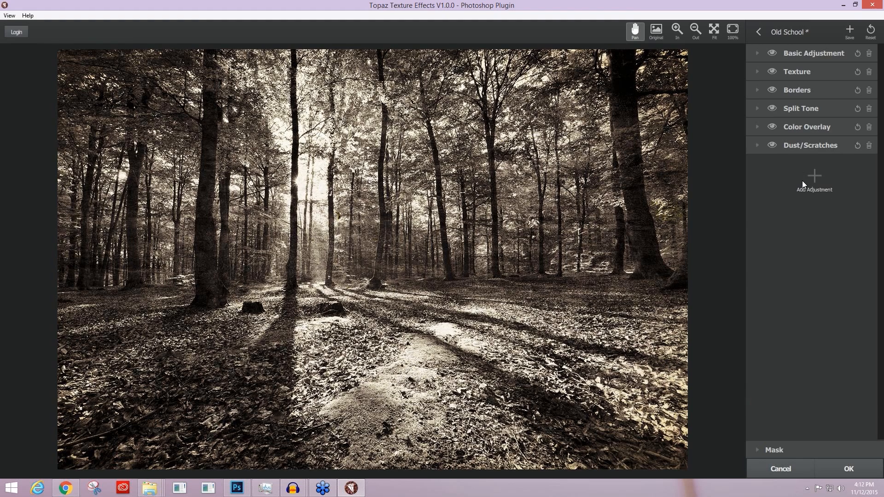
click(759, 31)
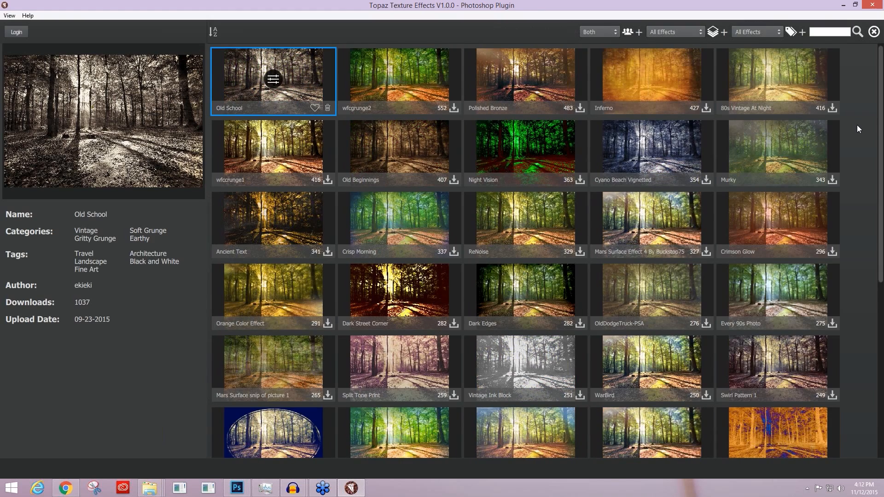
click(874, 31)
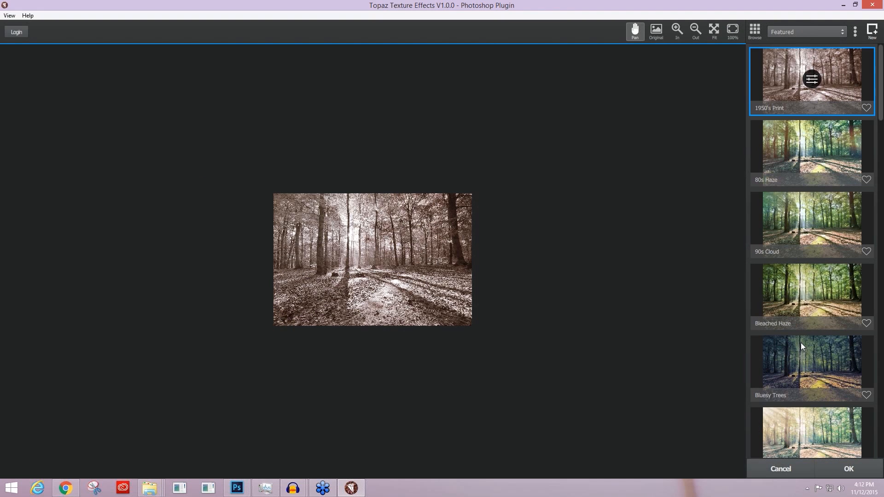
Apply the featured Fall Fairytale effect, open its adjustments, and compare the photo with Edge Exposure hidden and shown.
scroll(799, 331, down, 8)
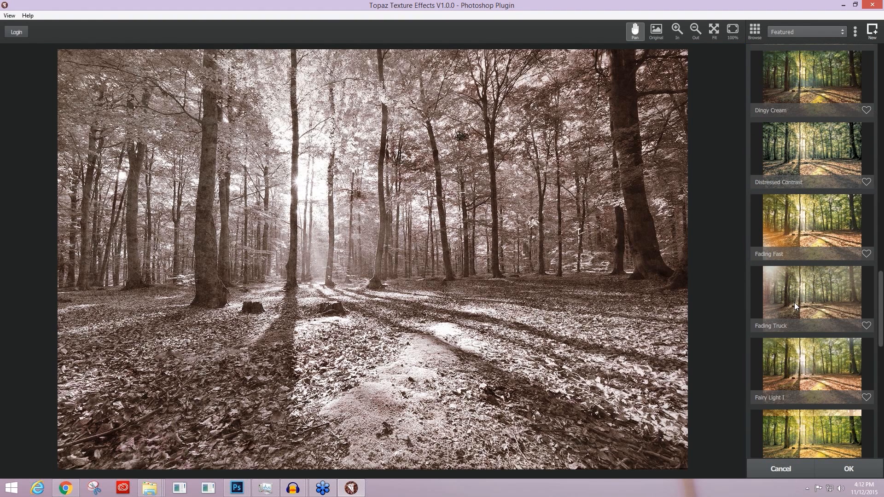
scroll(794, 303, down, 1)
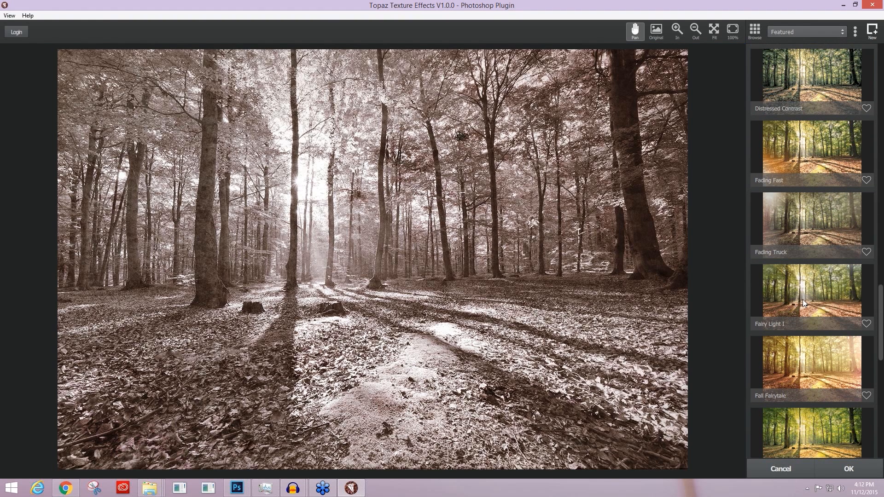
scroll(803, 303, down, 1)
click(811, 294)
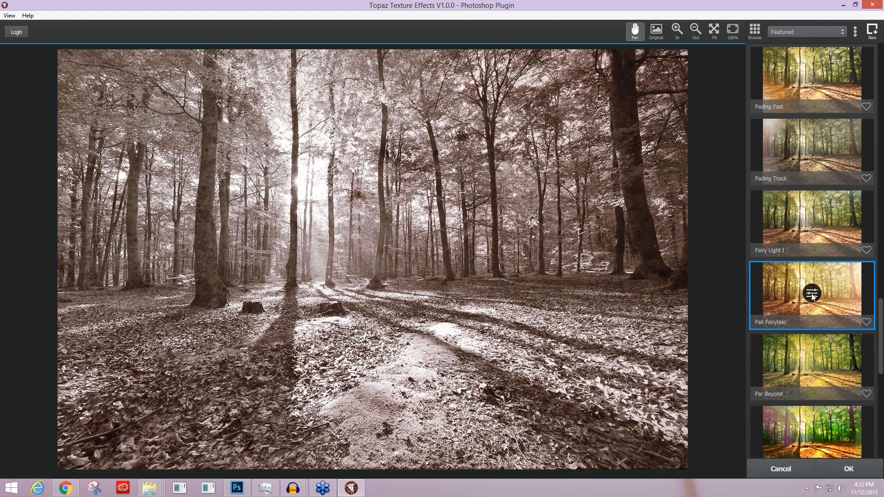
click(812, 294)
click(774, 145)
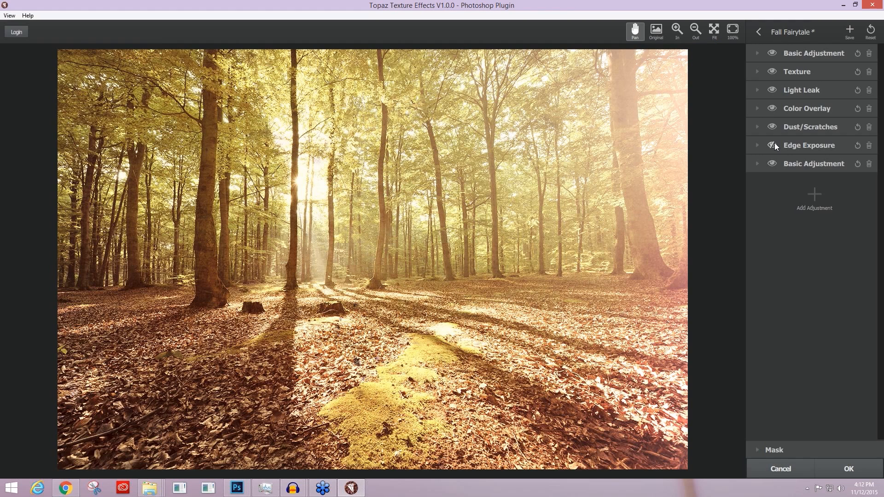
click(773, 145)
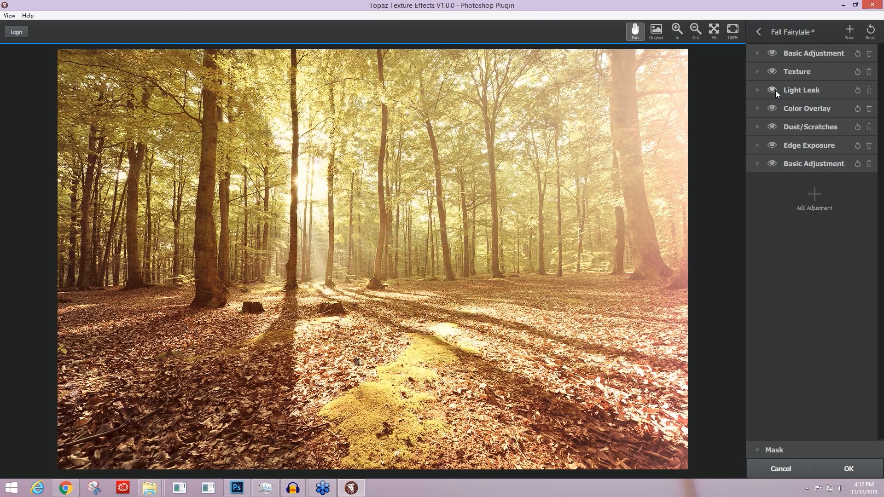
Add a Light Leak adjustment to the effect and choose the white starburst light leak.
click(818, 182)
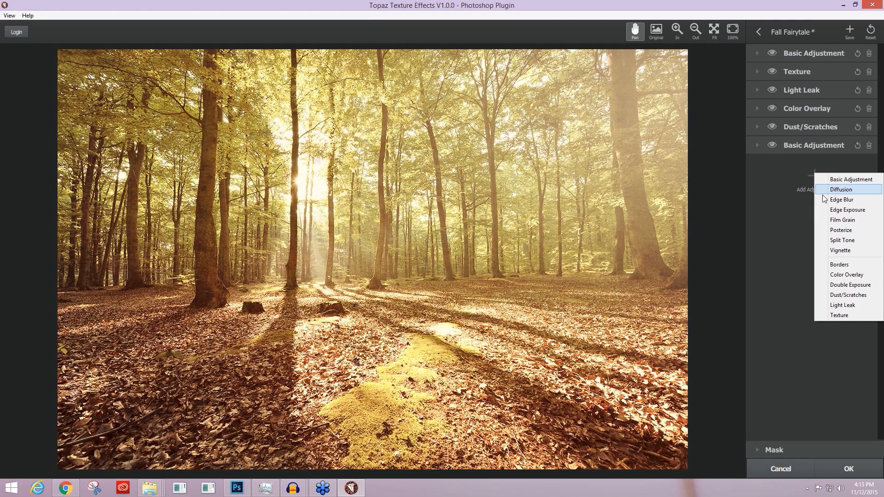
click(869, 305)
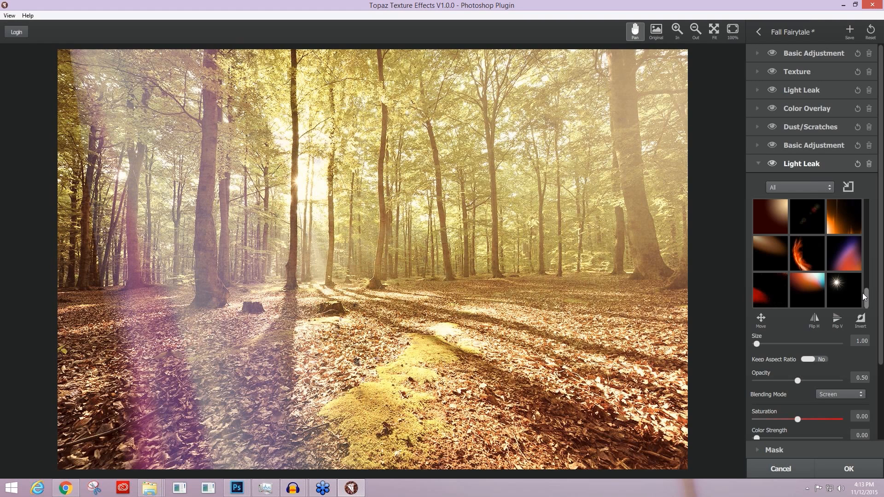
drag(863, 293, 860, 292)
click(841, 292)
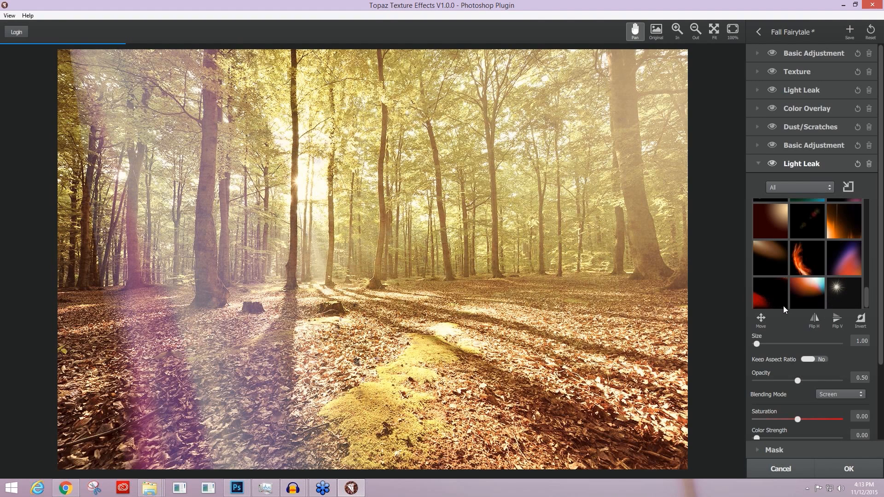
Move the starburst light leak onto the sun between the trees and compare the photo with it hidden and shown.
click(759, 321)
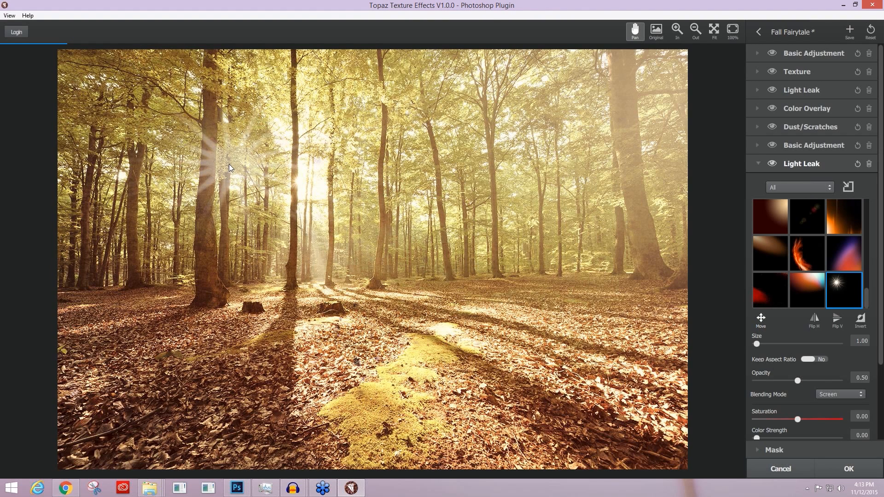
click(235, 110)
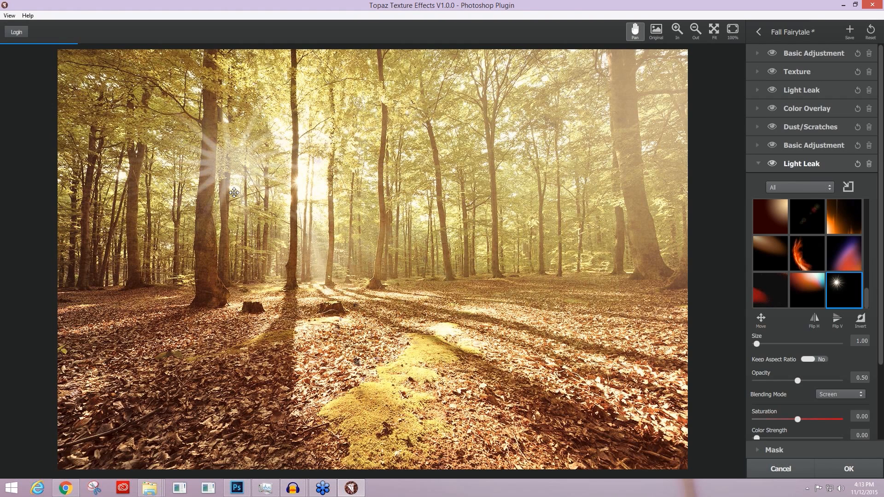
drag(234, 192, 354, 283)
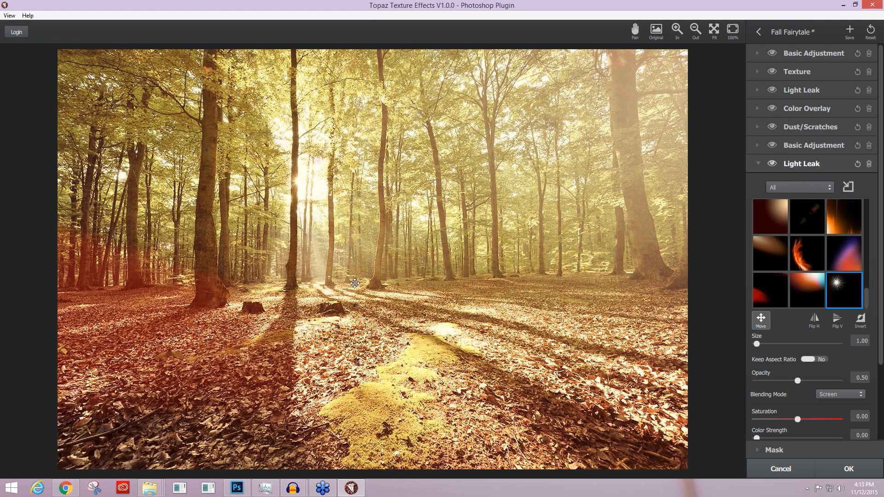
click(773, 166)
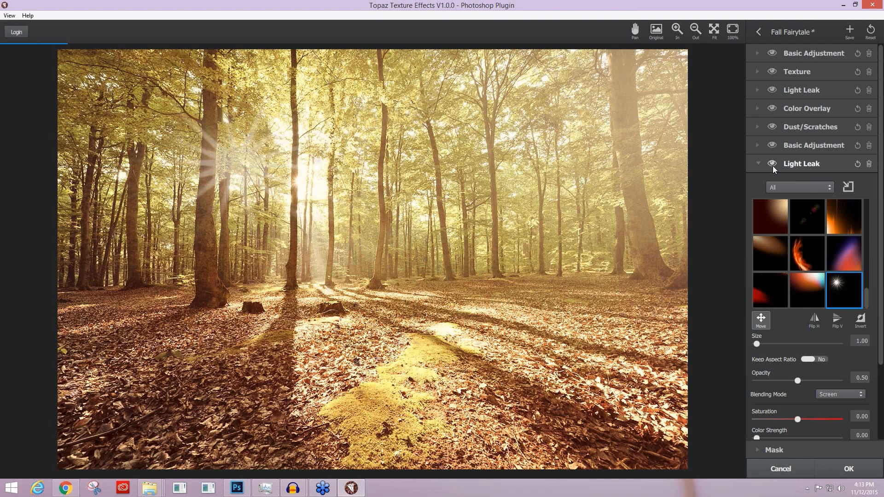
click(772, 166)
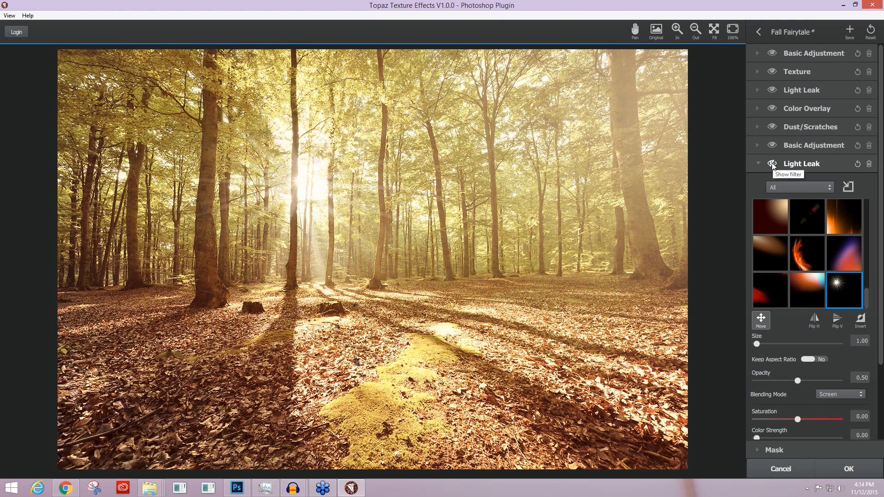
click(772, 166)
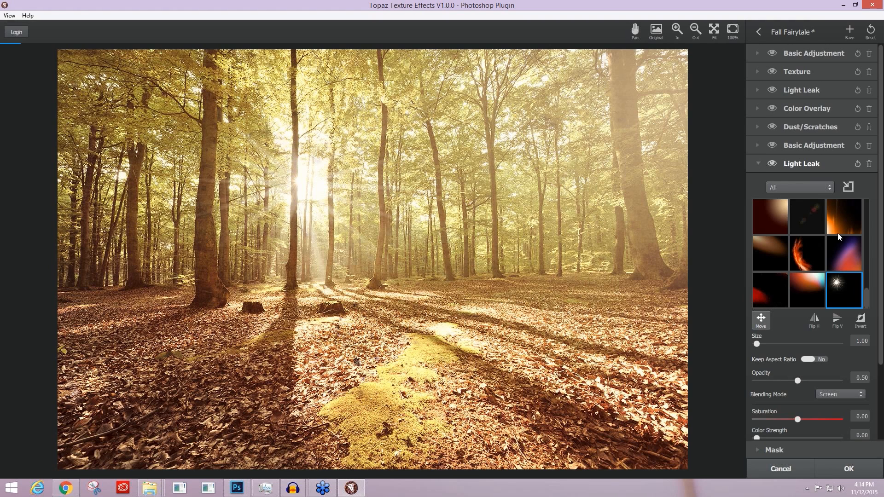
View the Dust/Scratches and Texture adjustment settings and show the Urban Grit category in the texture manager.
click(758, 125)
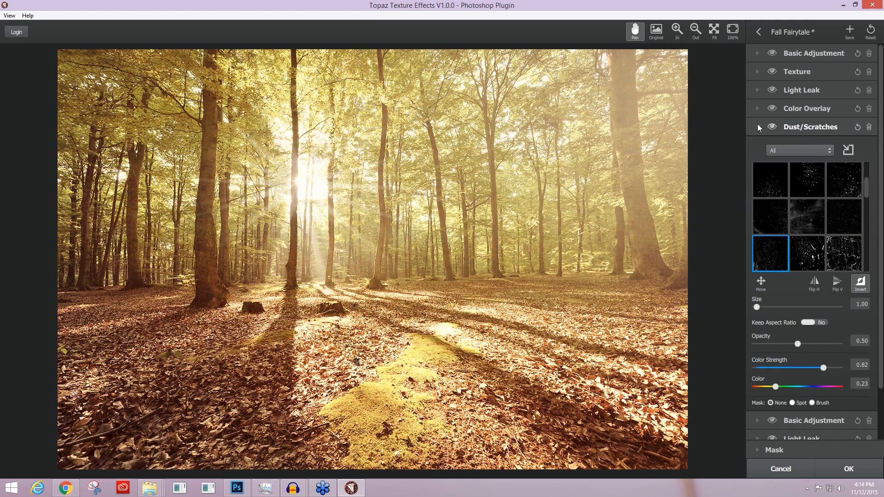
click(756, 70)
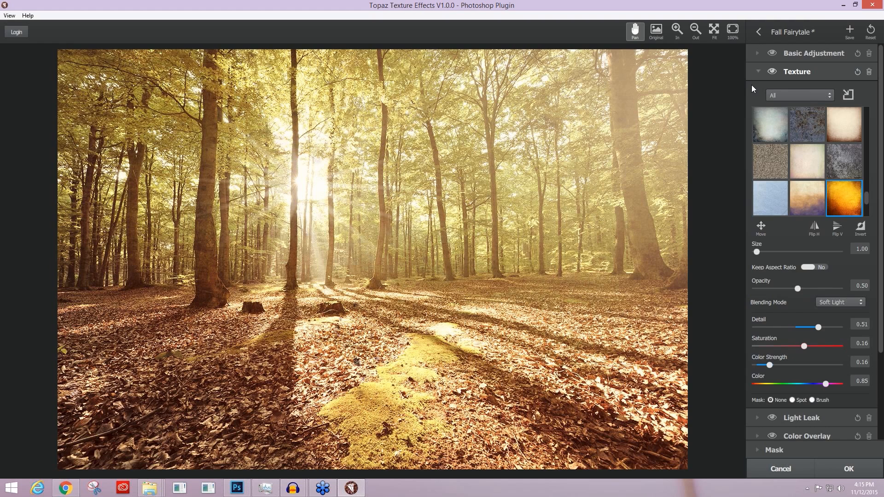
click(849, 95)
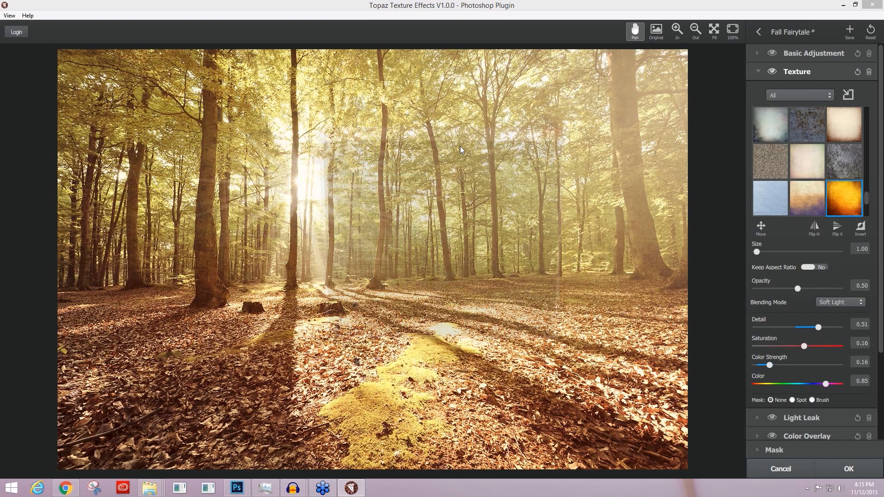
click(368, 250)
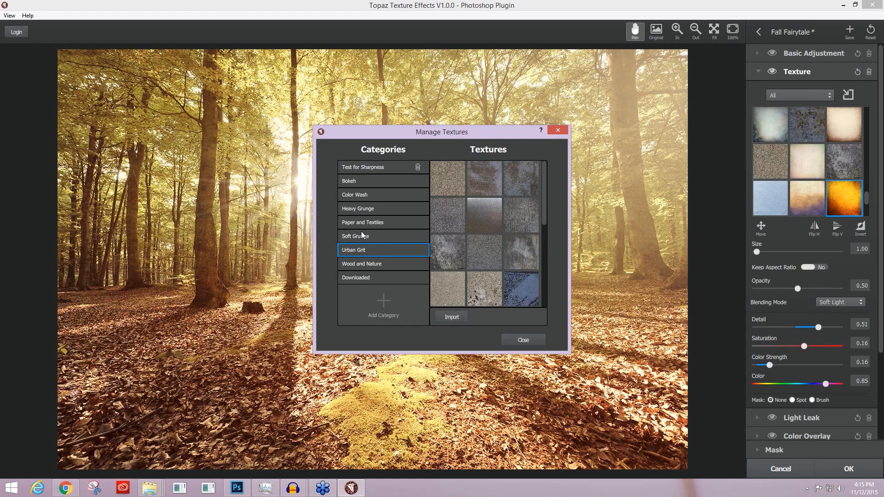
Add a texture category named with the owner's first name plus "Textures", and open the file browser for importing textures.
click(383, 303)
text(Nic)
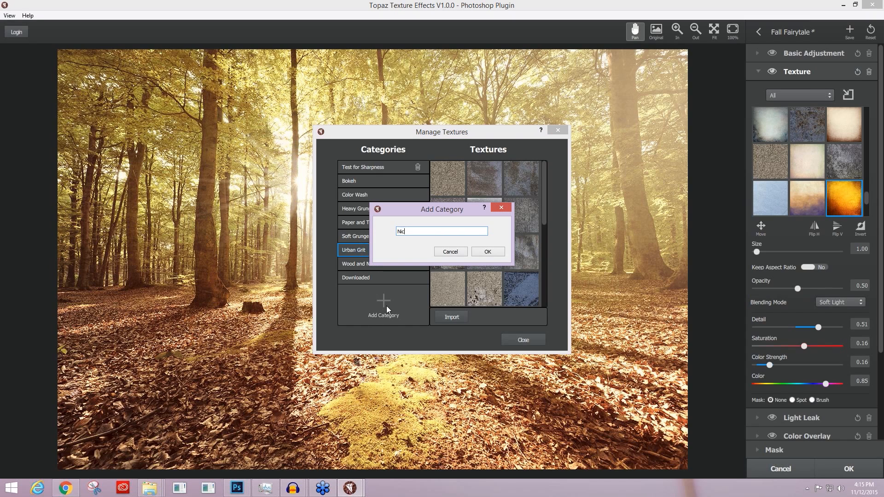
text(hole's Textures)
click(486, 252)
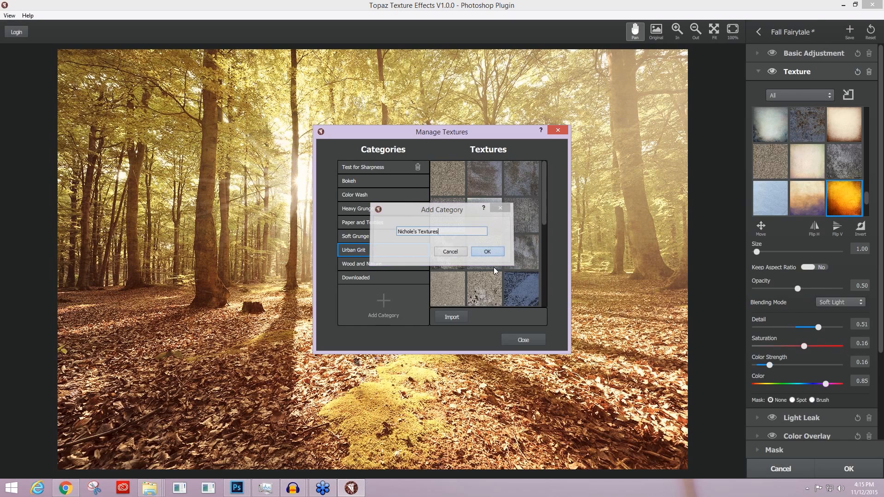
click(450, 316)
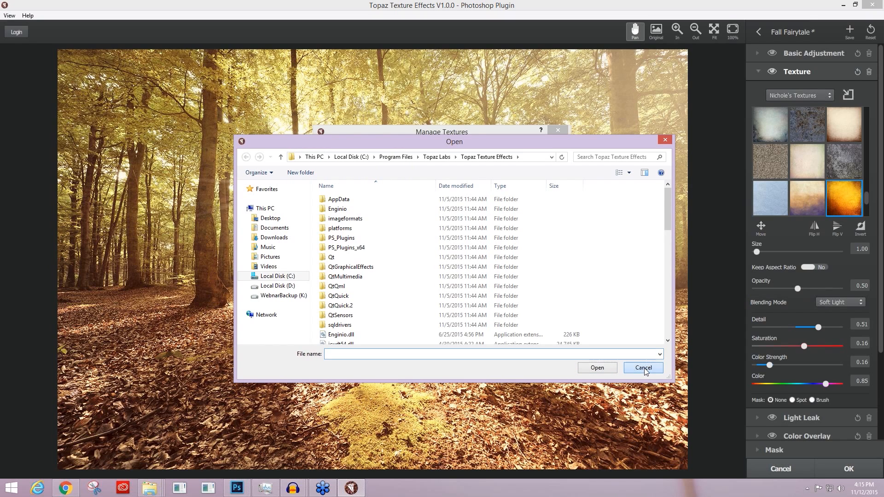
Filter the textures by the new custom category, switch back to All, and apply the mottled orange texture.
click(813, 95)
click(796, 203)
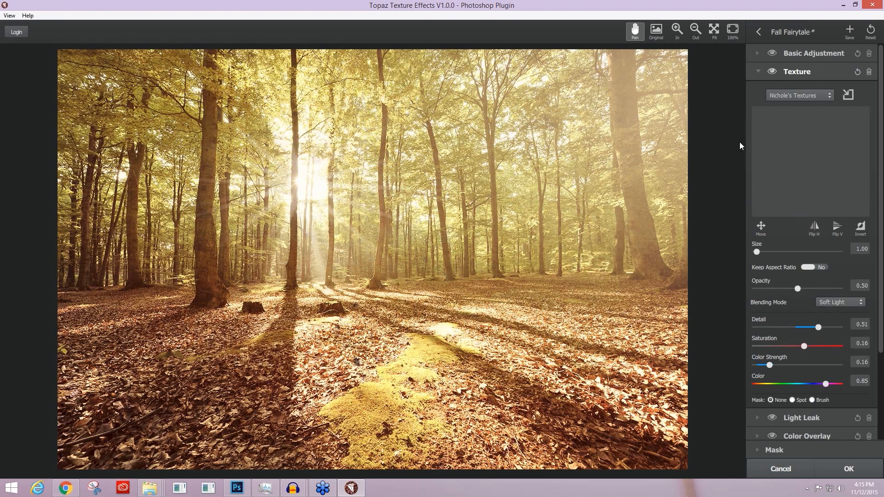
click(815, 97)
click(832, 106)
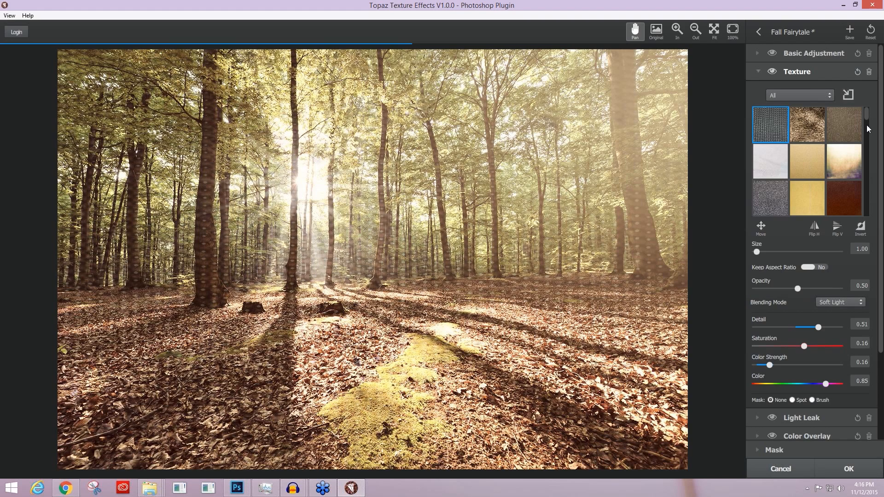
scroll(808, 153, down, 2)
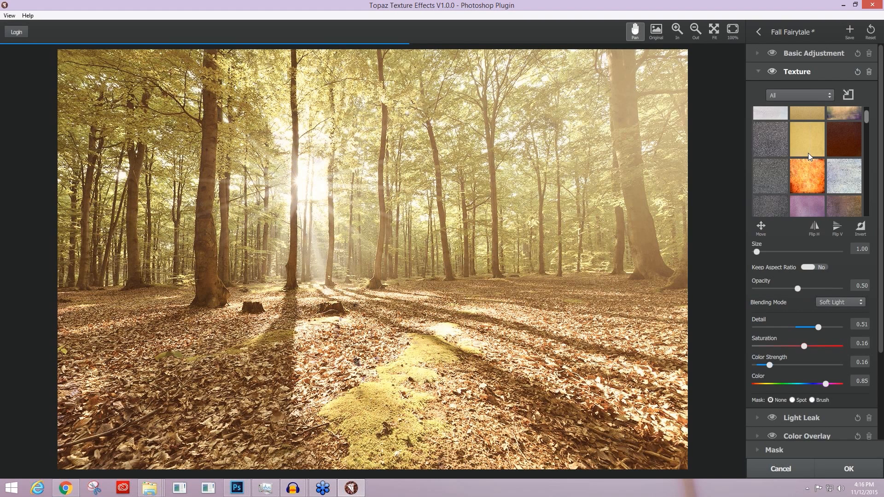
scroll(808, 153, down, 1)
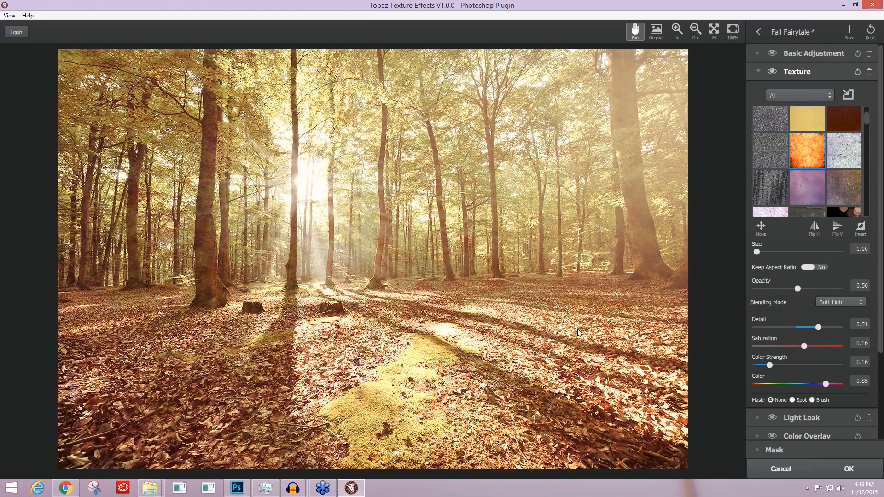
Save the effect under the owner's first name plus "Test Effect", with categories Earthy and Ethereal and tags Nature and Landscape.
click(850, 32)
click(487, 163)
text(Nichole)
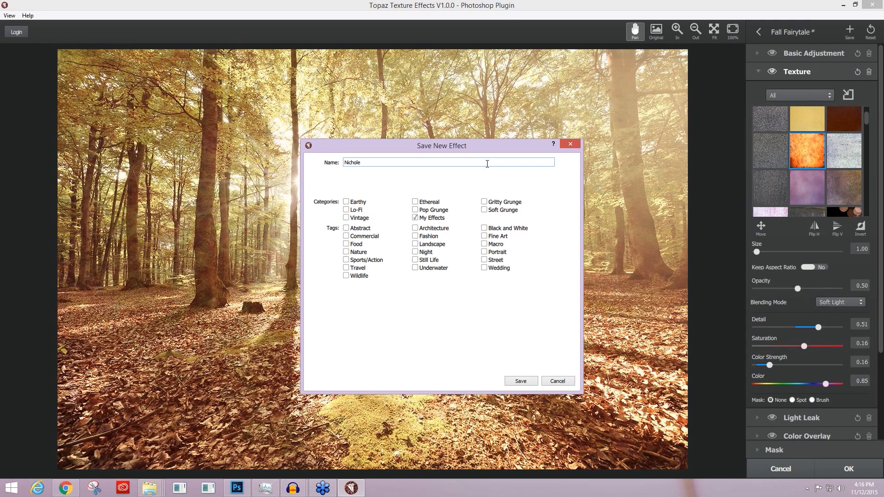
text('s Test Effect)
click(347, 202)
click(415, 202)
click(347, 253)
click(415, 244)
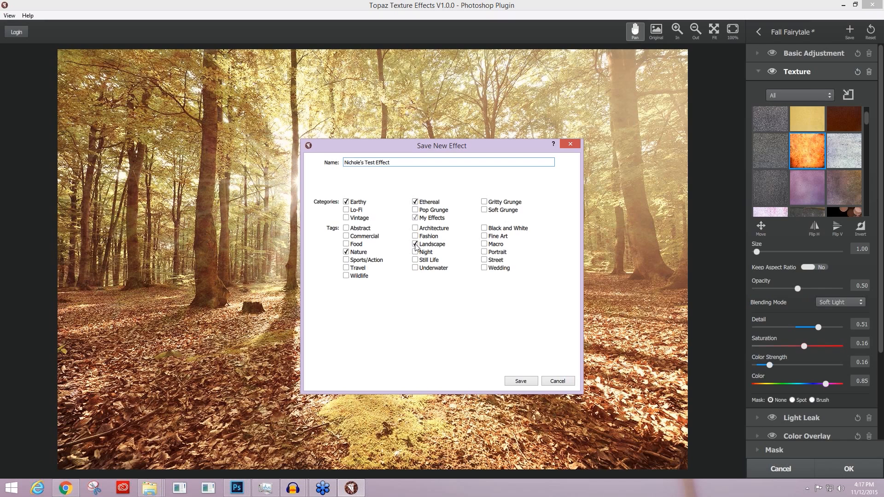
click(521, 381)
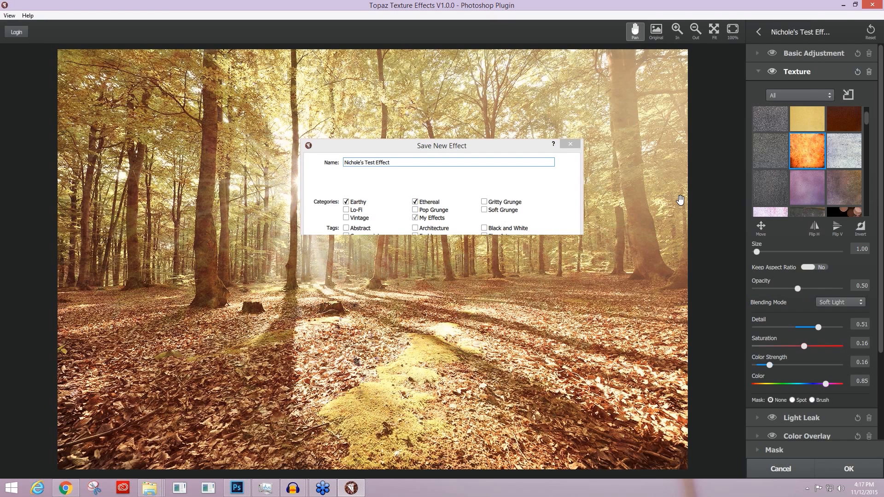
Return to the effects list and log in to the Topaz Community with the username and account password to enable sharing.
click(759, 33)
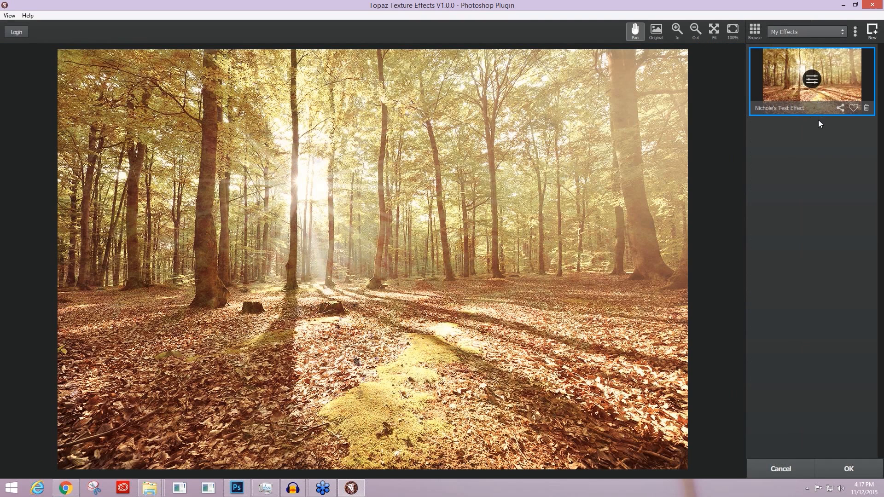
click(841, 109)
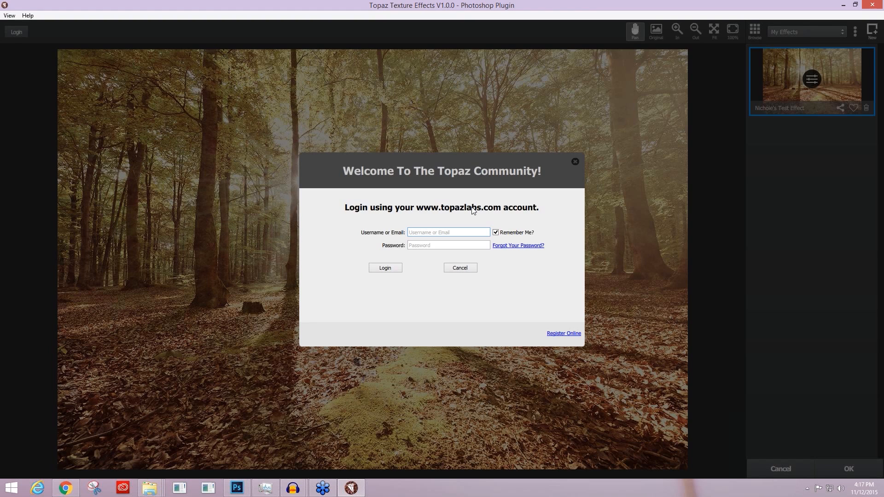
text(nichole)
key(Tab)
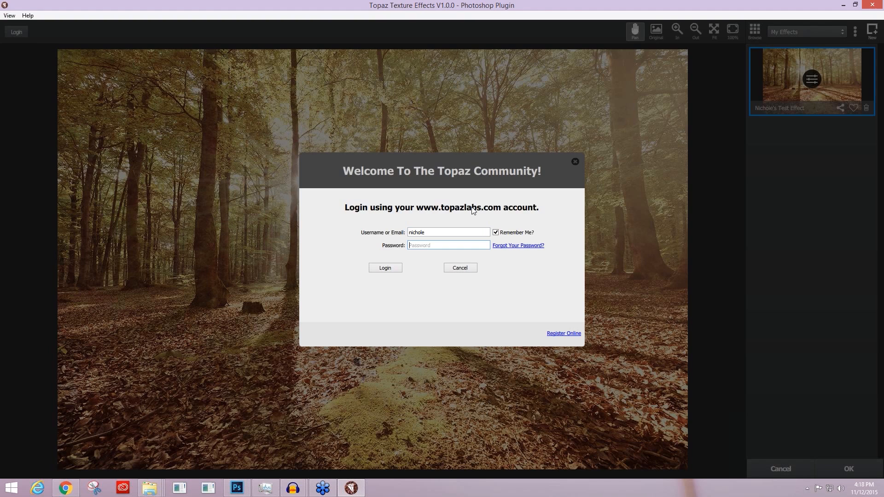
text(••)
key(Return)
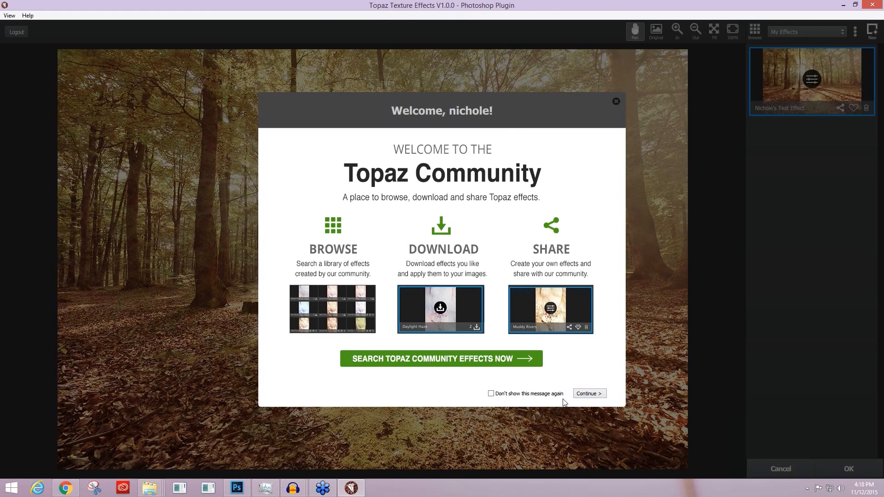
click(588, 394)
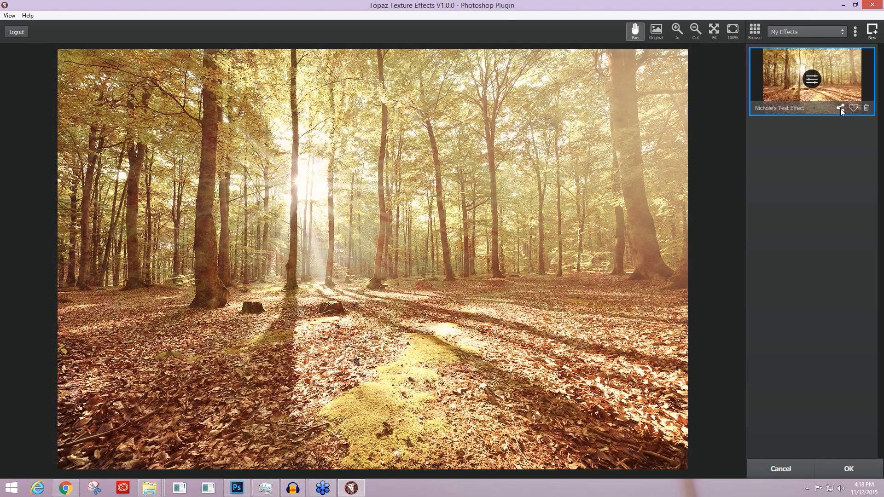
Share the saved test effect with the Topaz Community and proceed to search the community effects.
click(841, 108)
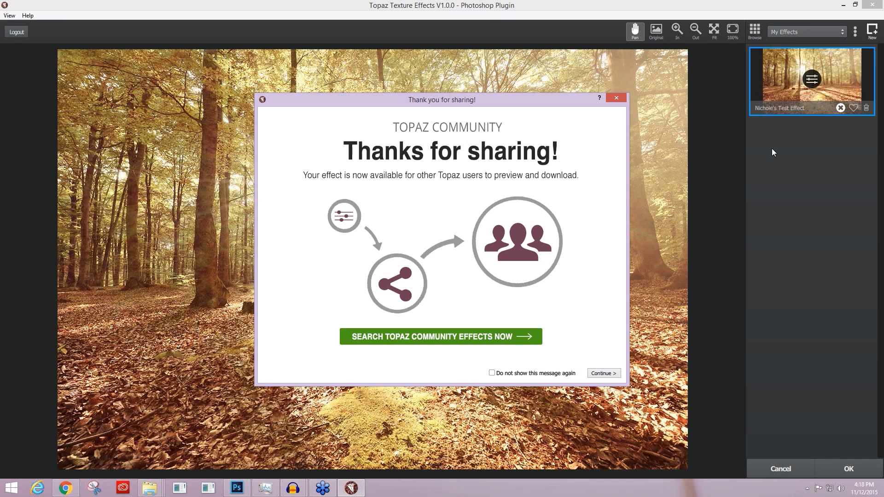
click(435, 337)
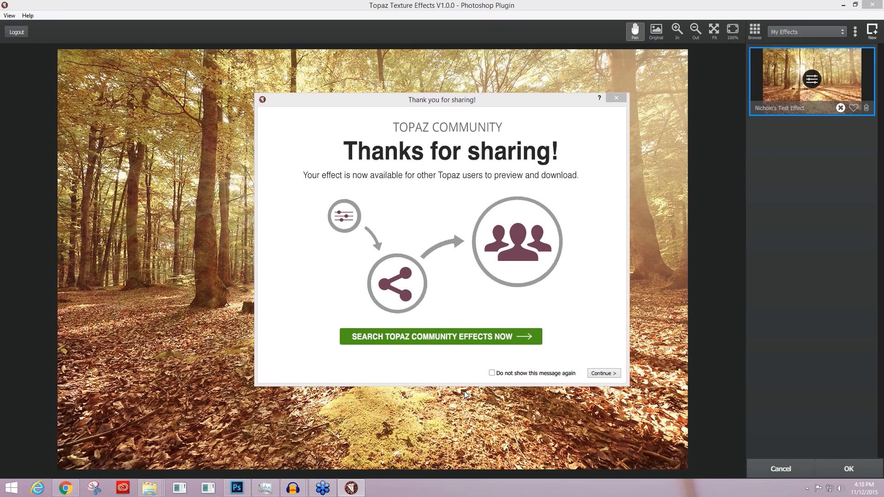